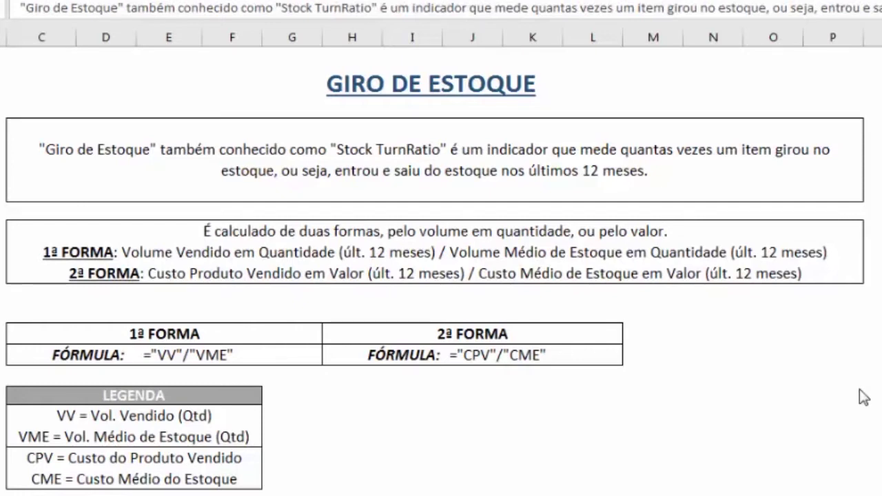
Step: Go to the Exercício_1ª Forma sheet and select G18, the DEZ 2016 turnover cell
scroll(863, 397, "down", 4)
scroll(859, 386, "down", 1)
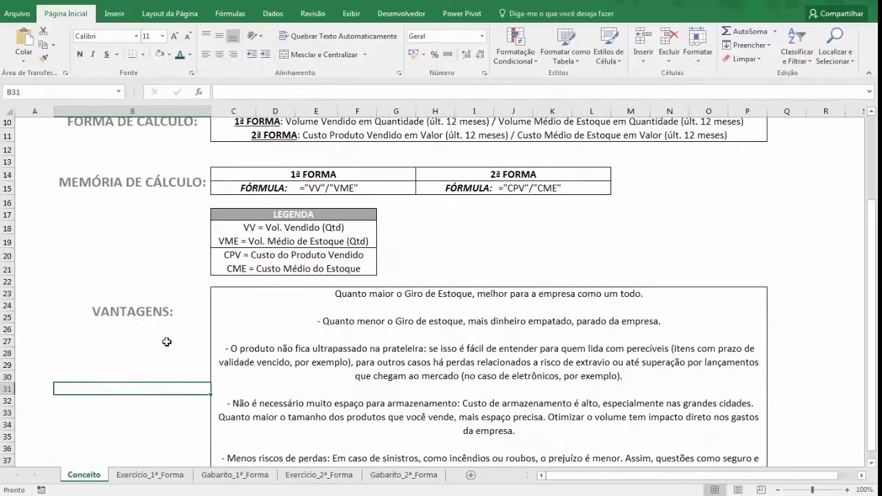
scroll(168, 339, "up", 3)
scroll(166, 342, "up", 1)
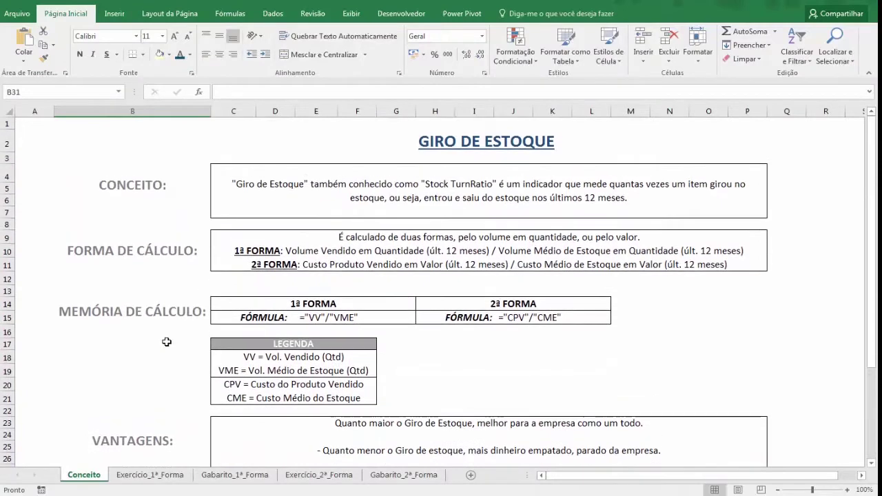
left_click(150, 475)
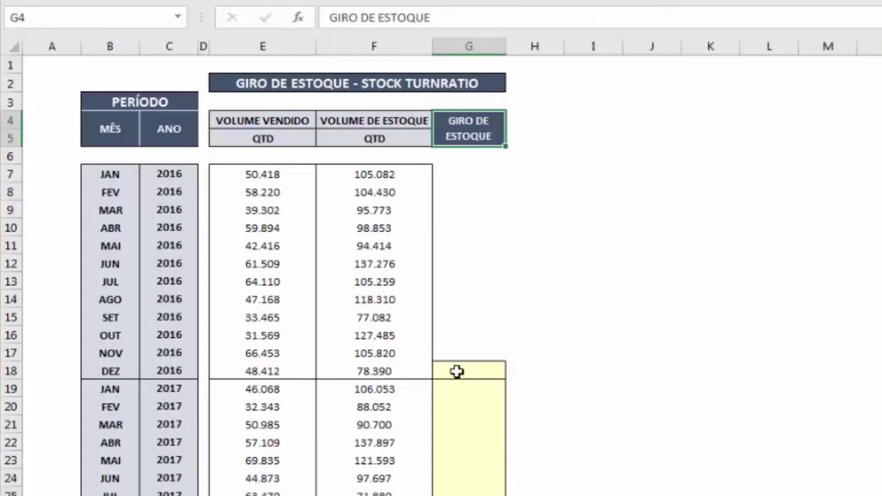
left_click(475, 367)
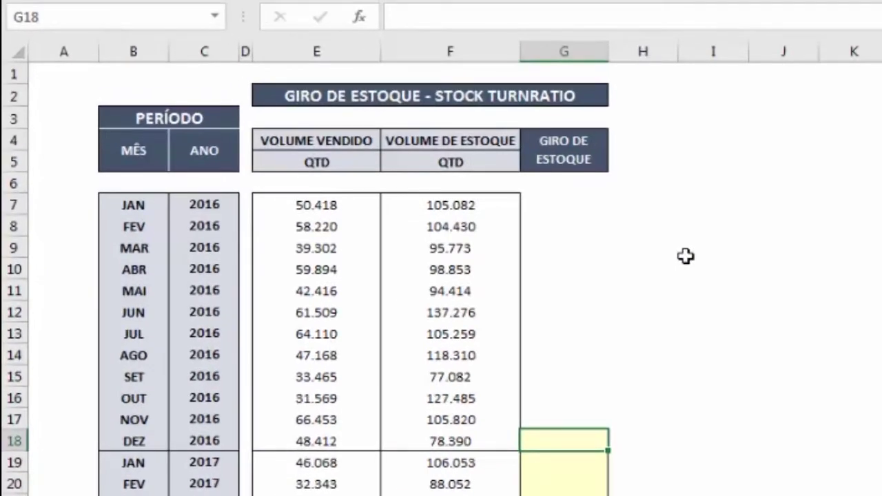
Step: Enter =SOMA(E7:E18)/MÉDIA(F7:F18) in G18, giving 5,80, and copy it
type("=soma(")
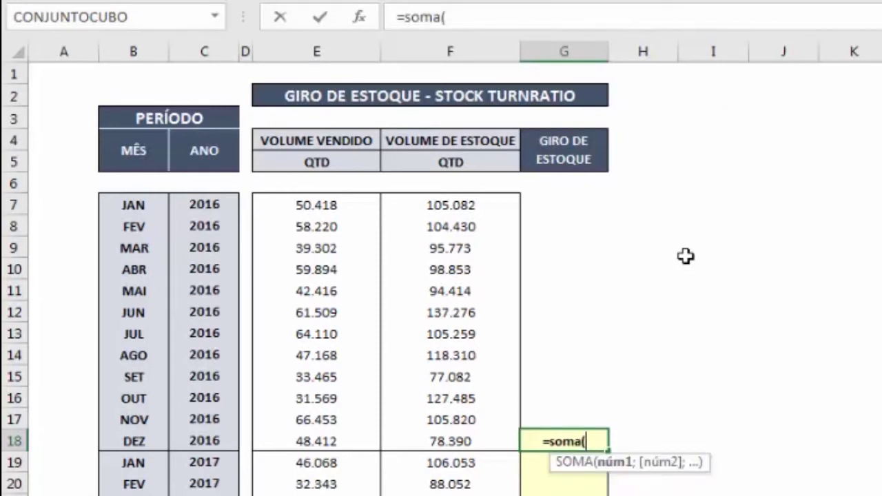
left_click_drag(316, 204, 327, 440)
type(")")
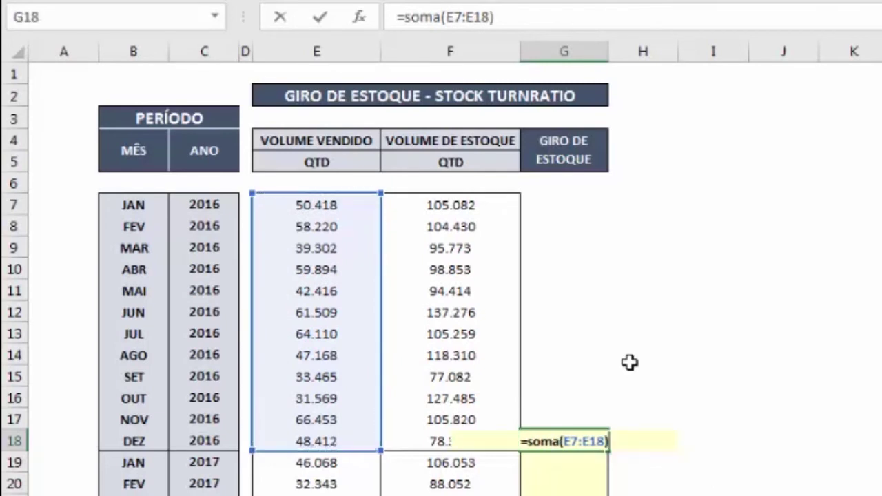
type("/")
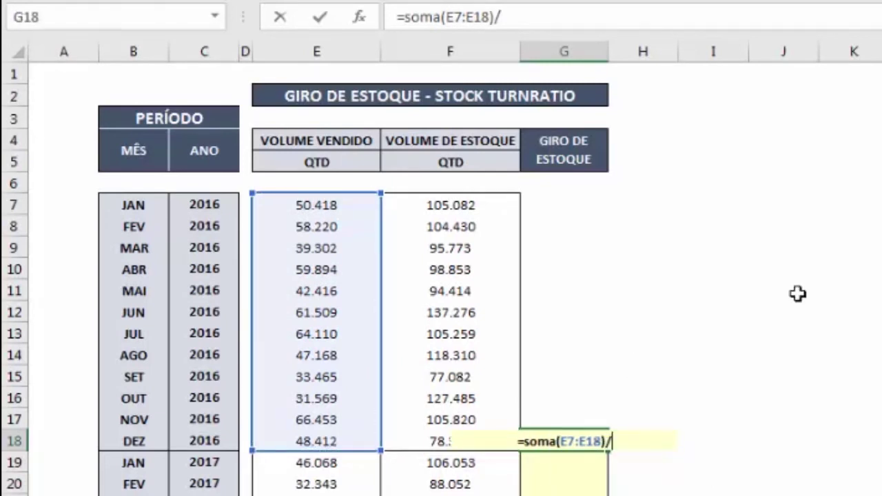
type("média")
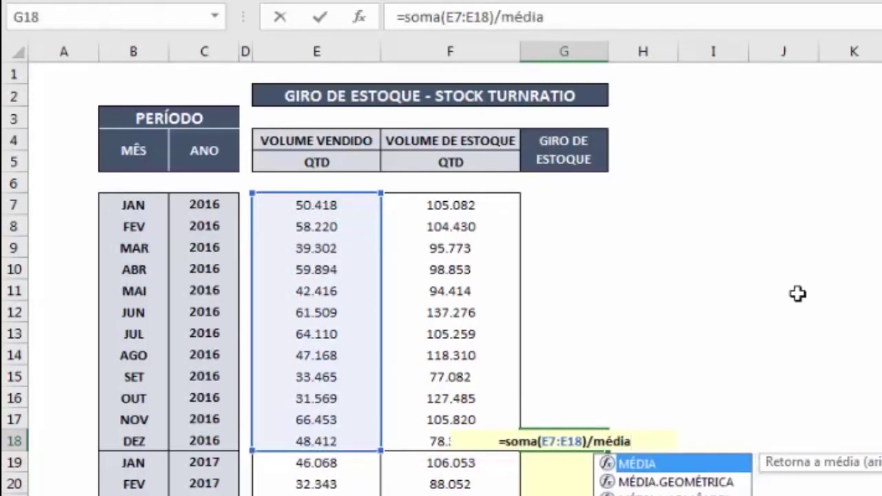
type("(")
left_click_drag(429, 205, 420, 441)
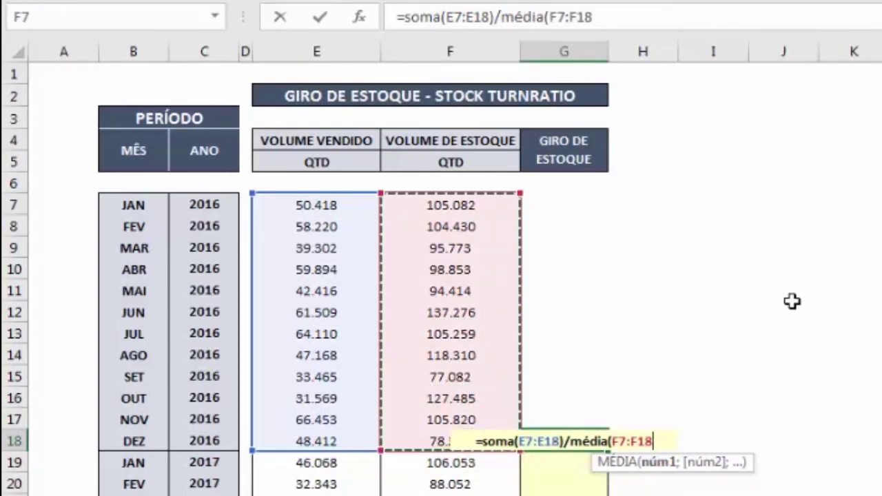
type(")")
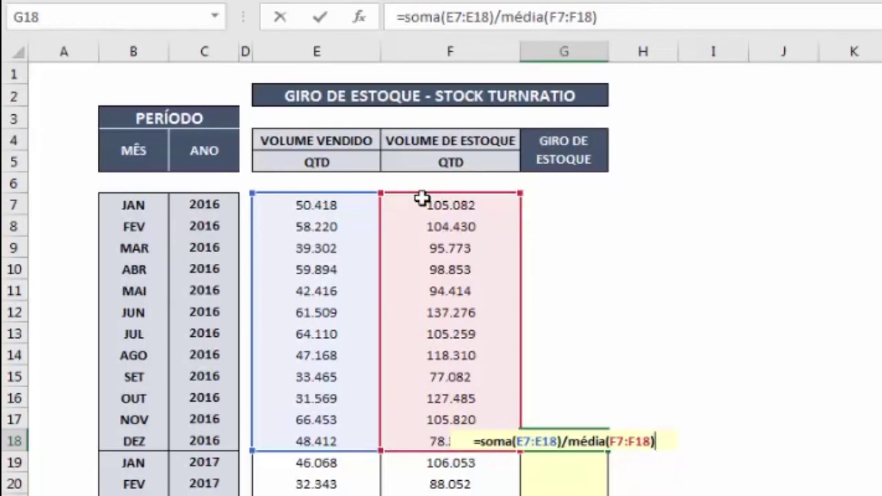
key("Return")
left_click(570, 438)
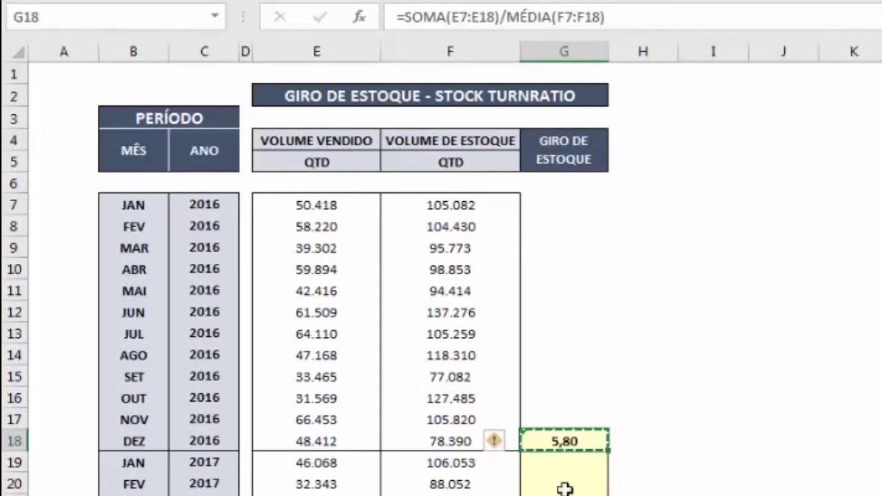
key("ctrl+c")
Step: Paste the G18 turnover formula as formulas only into G19:G30 for the 2017 months
left_click(482, 270)
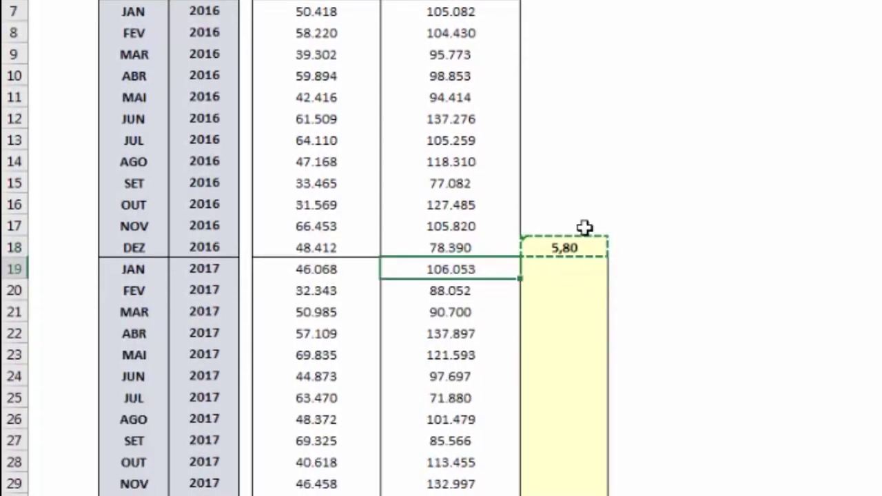
key("ctrl+Down")
key("Right")
key("shift+Up")
key("shift+Up")
key("shift+Up")
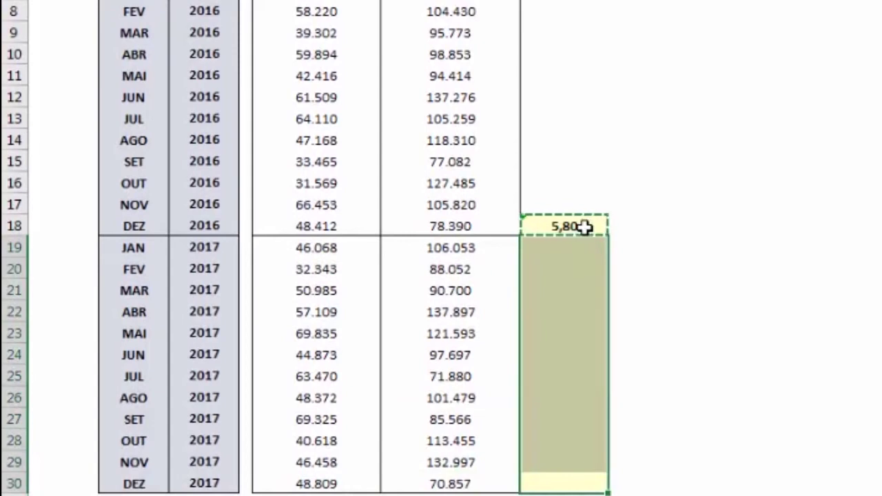
right_click(585, 228)
key("s")
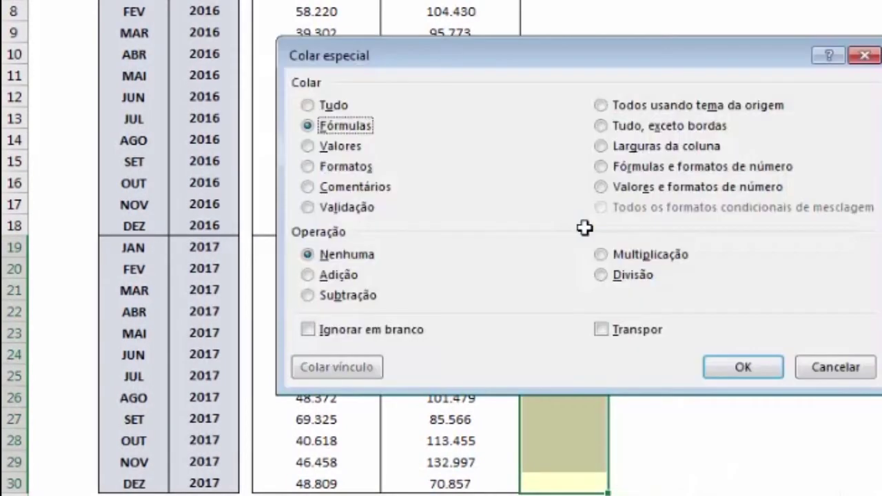
key("Return")
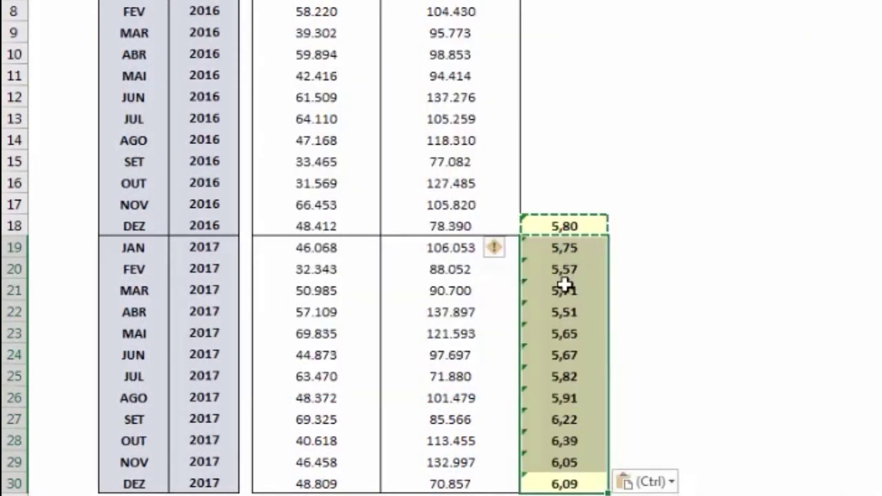
Step: Inspect each pasted formula in G19:G30 to confirm the rolling ranges, ending at E19:F30
left_click(576, 250)
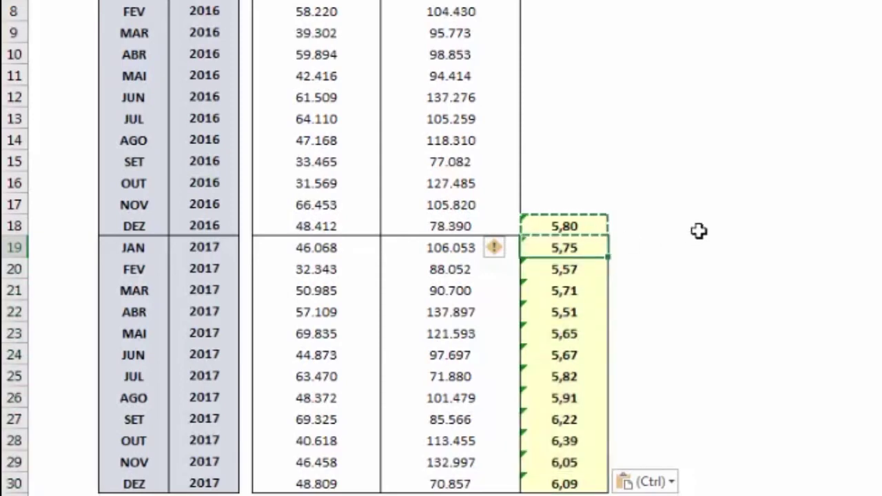
key("Down")
key("Down")
key("F2")
key("Return")
key("F2")
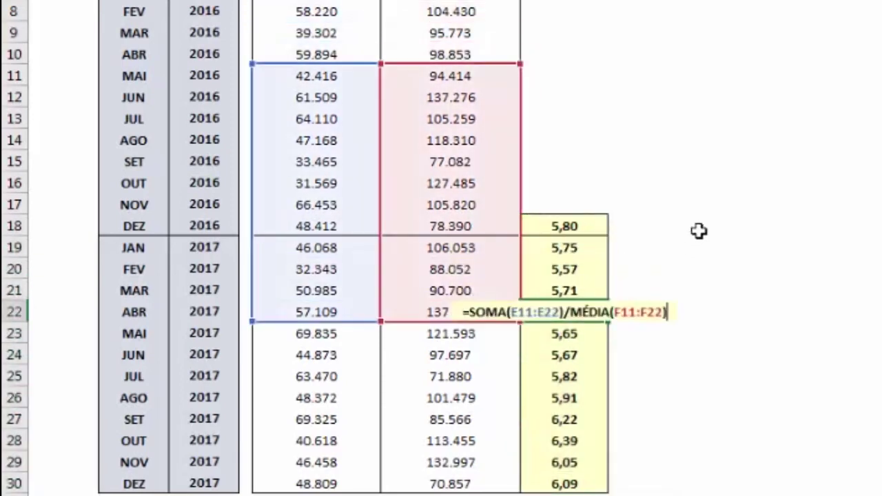
key("Return")
key("F2")
key("Return")
key("Return")
key("Return")
key("Return")
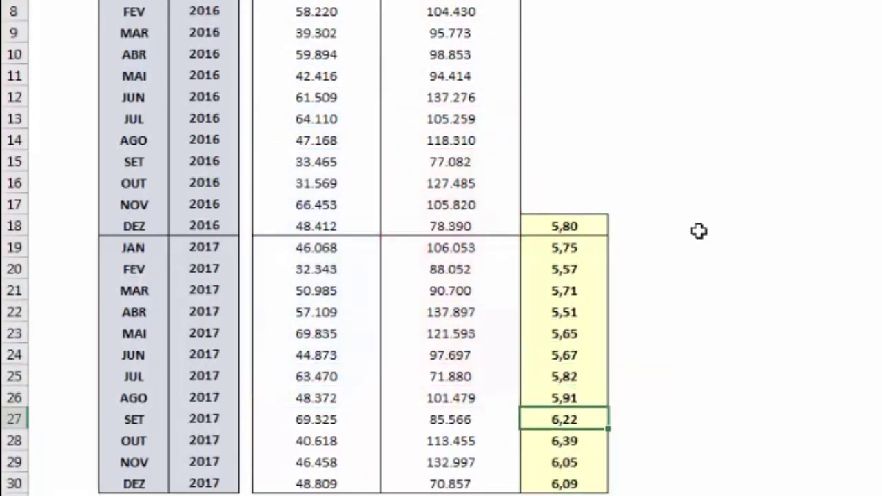
key("Return")
key("F2")
key("Return")
key("F2")
key("Return")
key("F2")
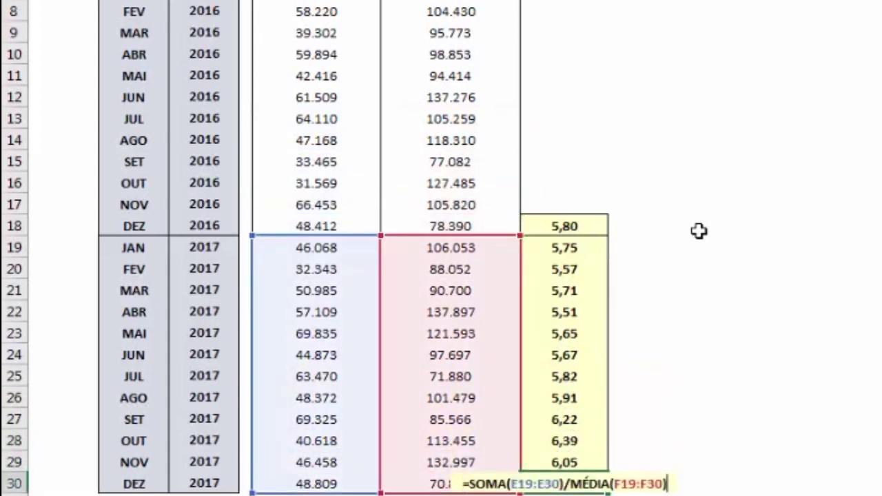
key("Return")
Step: Recheck the G18 and FEV 2017 formulas, then go to the Exercício_2ª_Forma sheet
left_click(571, 228)
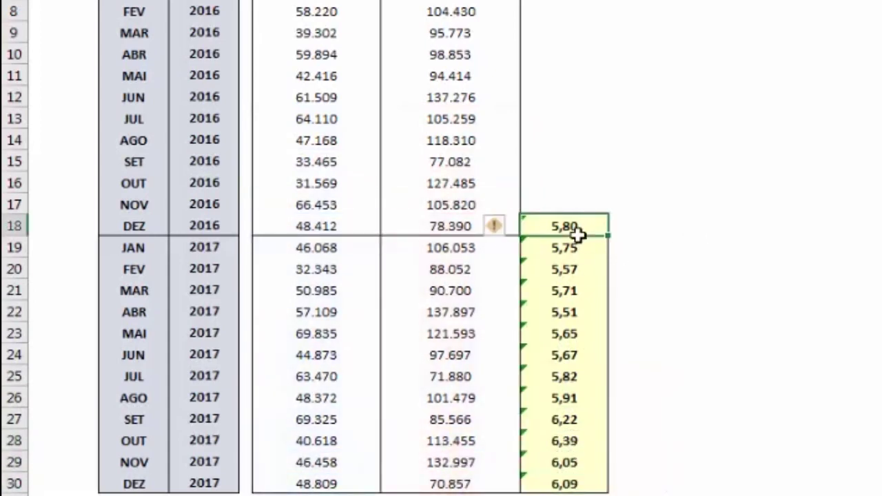
key("Return")
key("Return")
key("Return")
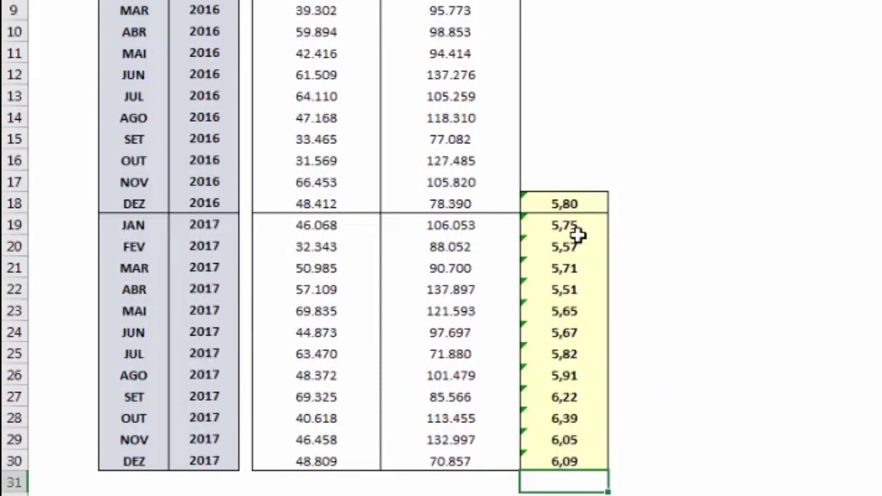
left_click(577, 238)
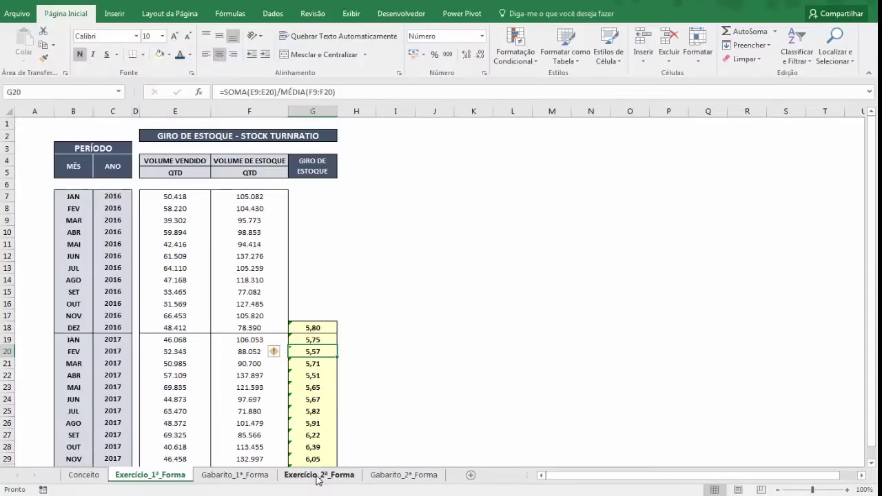
left_click(317, 476)
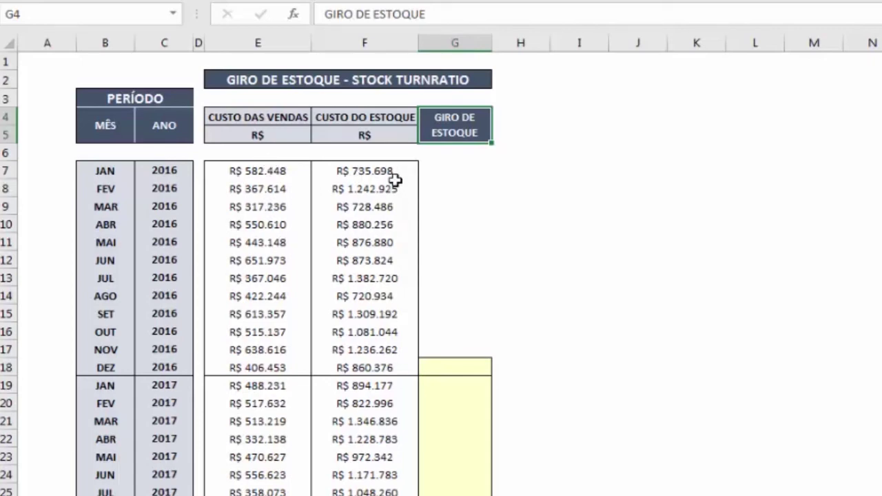
Step: Enter =SOMA(E7:E18)/MÉDIA(F7:F18) in G18 on the second sheet, giving 5,91, and copy it
left_click(455, 367)
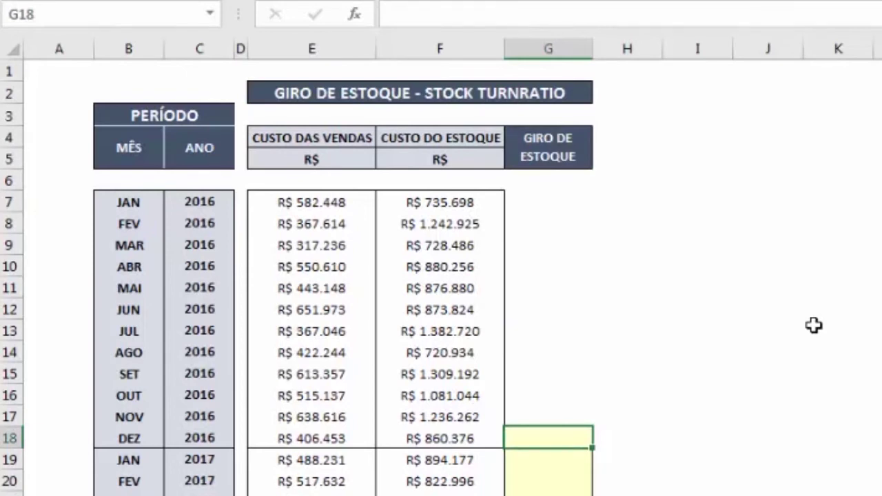
type("=")
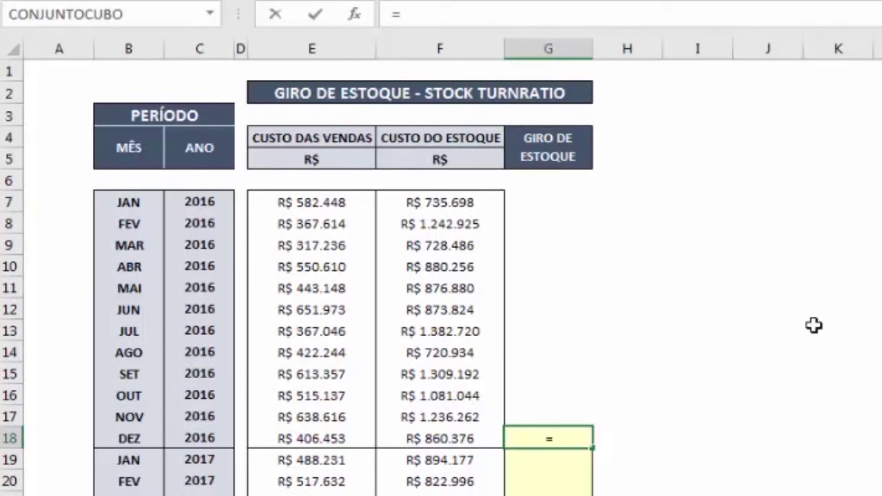
type("soma(")
left_click_drag(325, 199, 332, 439)
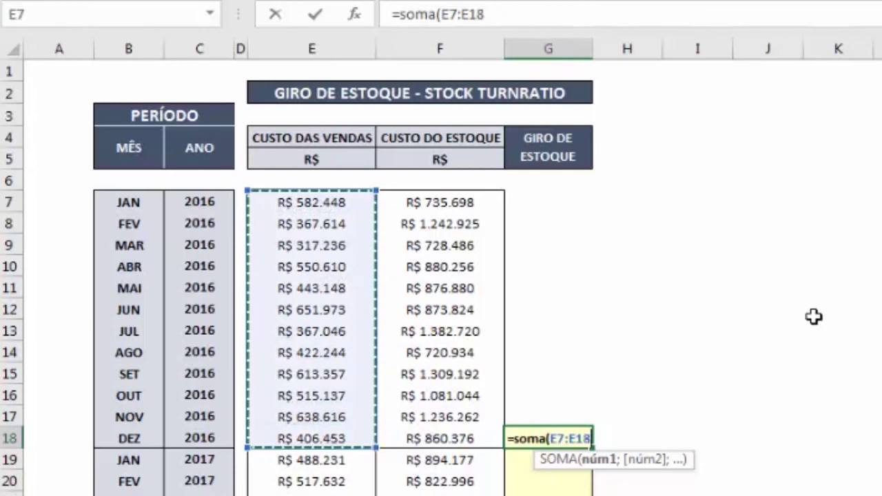
type(")/")
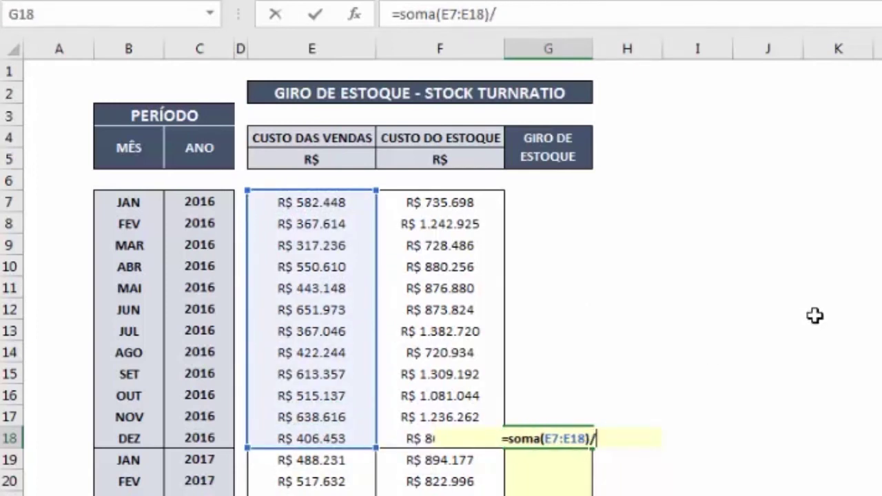
type("média(")
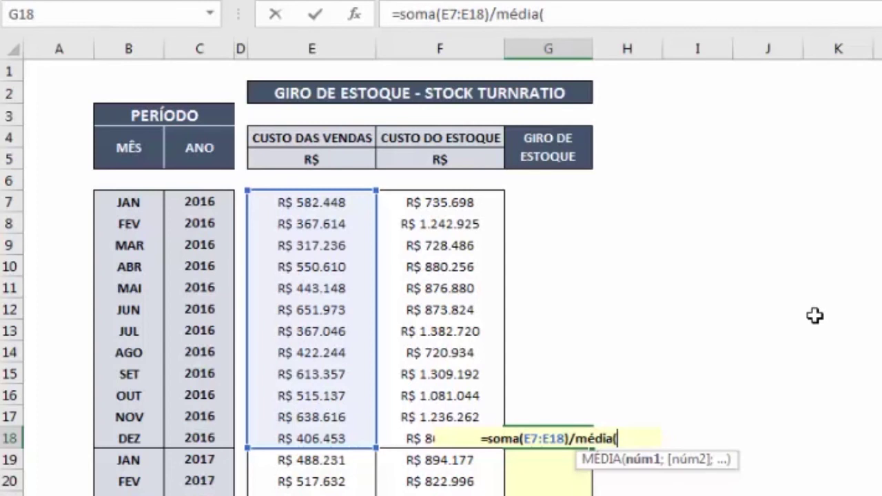
left_click_drag(391, 200, 407, 350)
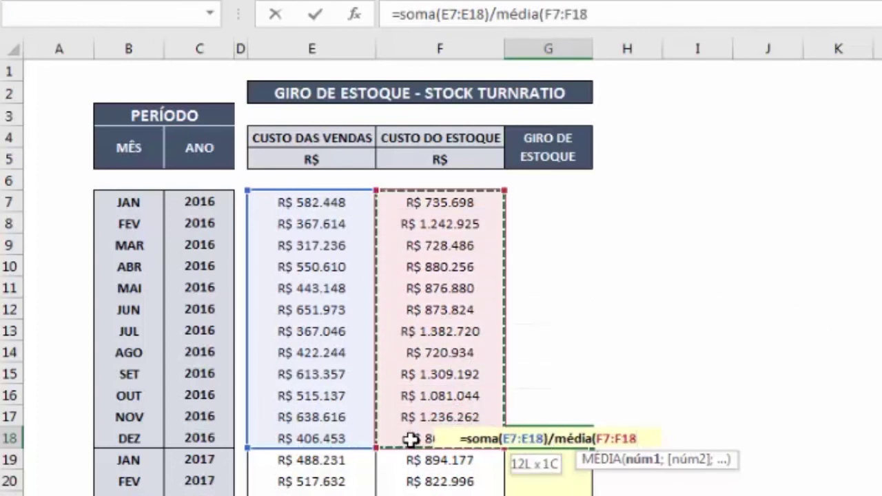
left_click_drag(406, 350, 404, 438)
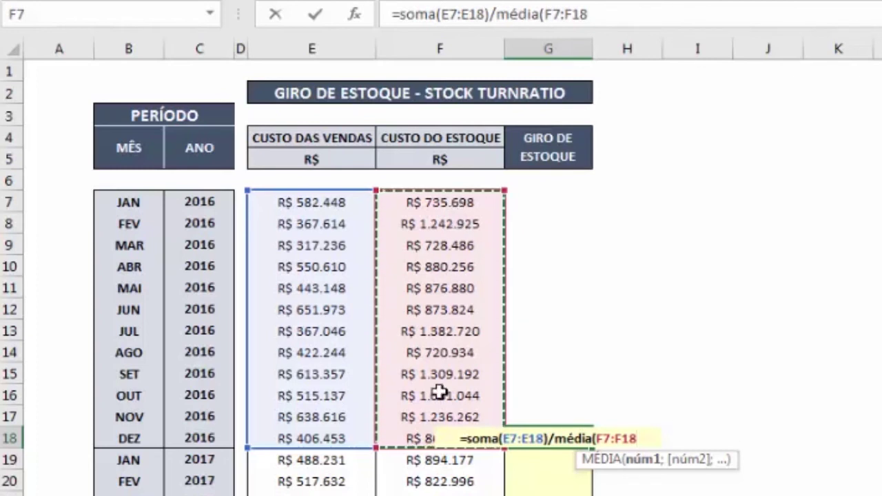
type(")")
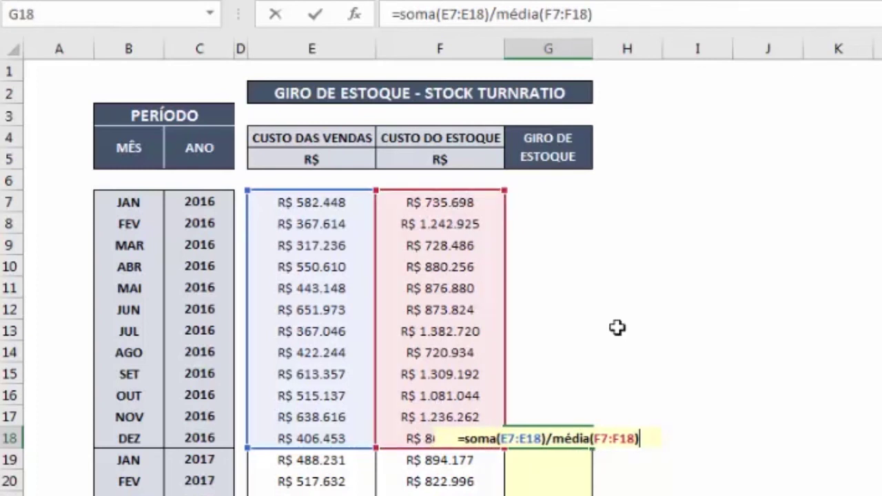
key("Return")
left_click(566, 437)
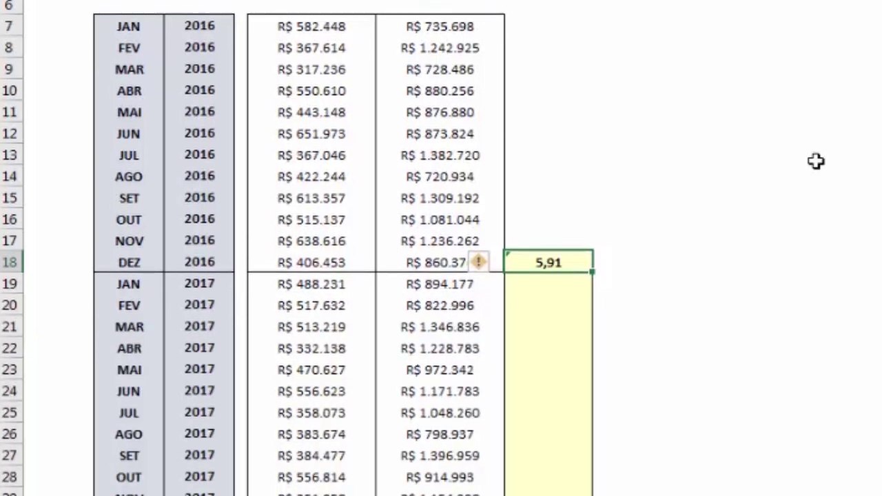
key("ctrl+c")
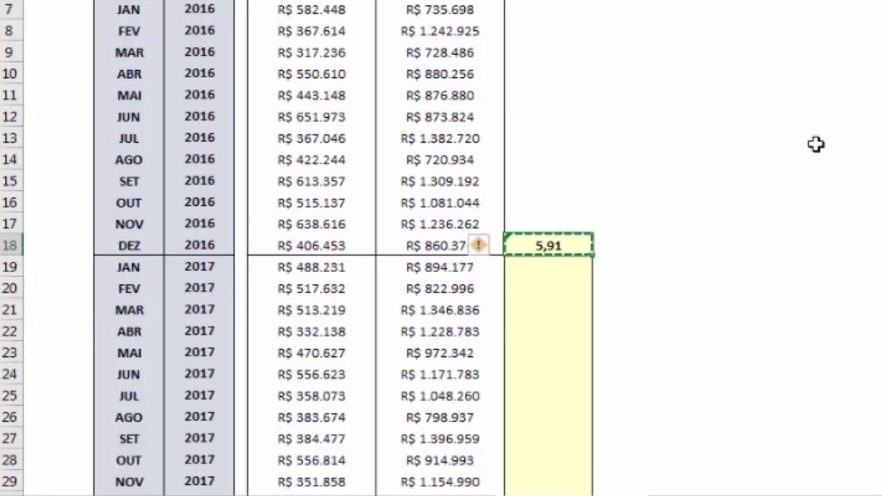
Step: Paste the G18 turnover formula as formulas only into G19:G30
key("Left")
key("ctrl+Down")
key("Right")
key("shift+Up")
key("shift+Up")
key("shift+Up")
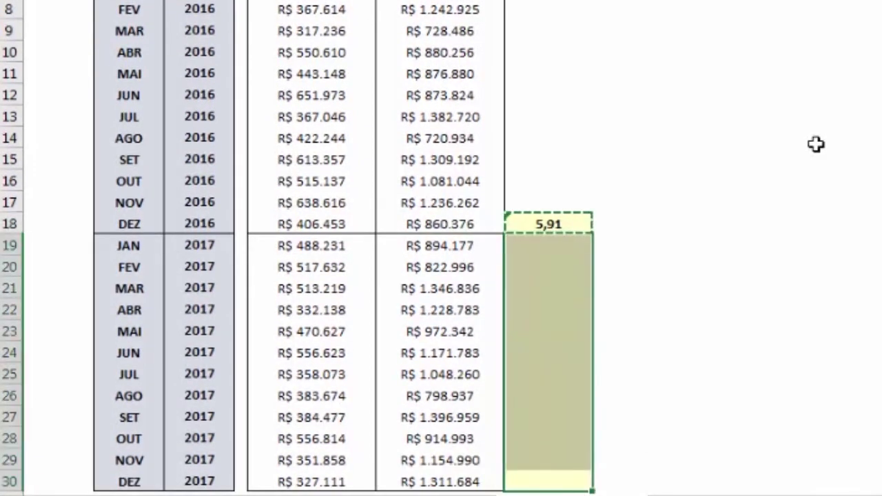
right_click(548, 310)
key("Escape")
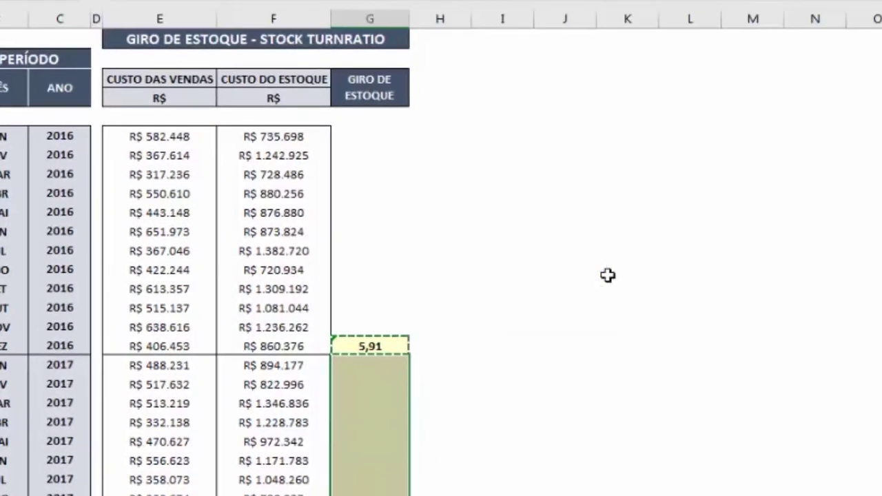
key("ctrl+alt+v")
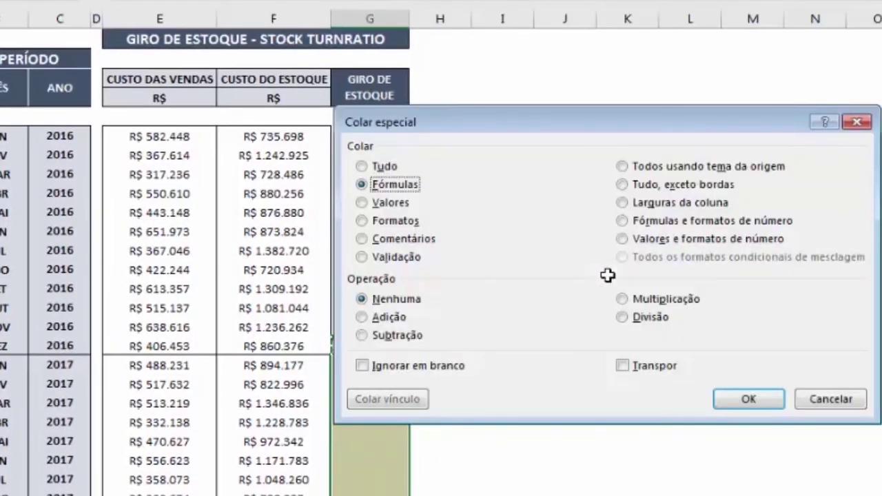
key("Return")
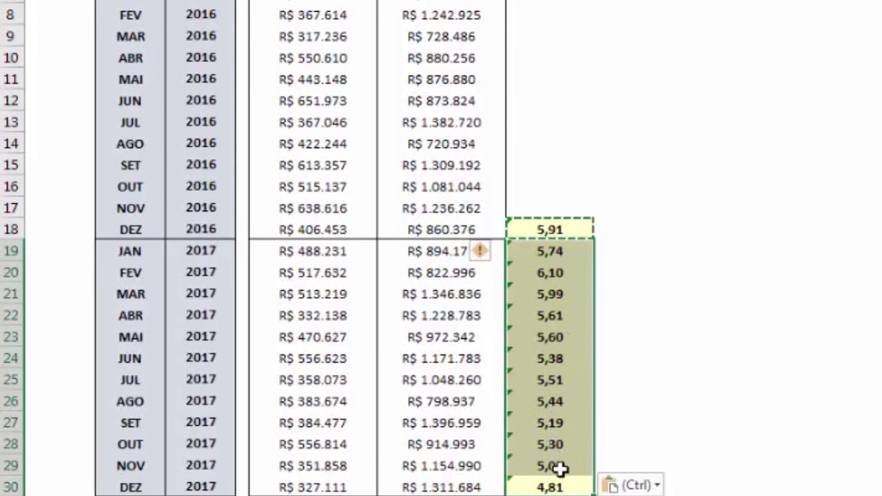
Step: Compare the DEZ 2016 formula in G18 with the DEZ 2017 formula in G30
left_click(573, 227)
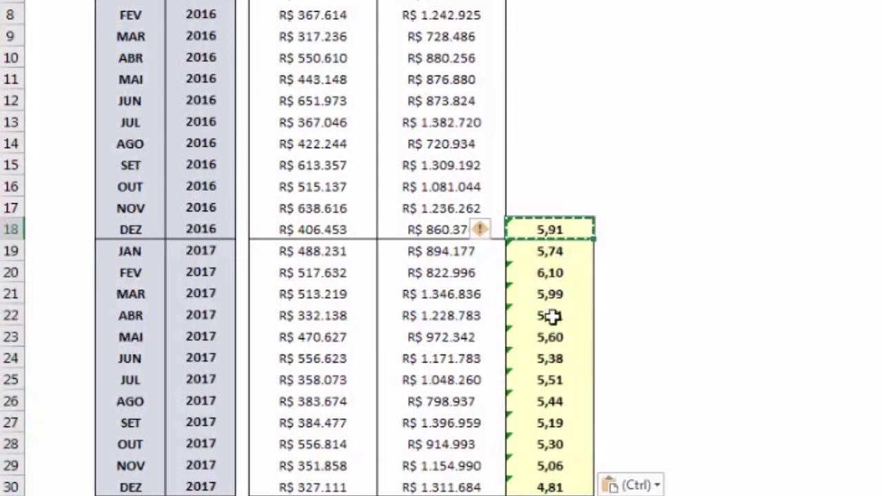
left_click(557, 484)
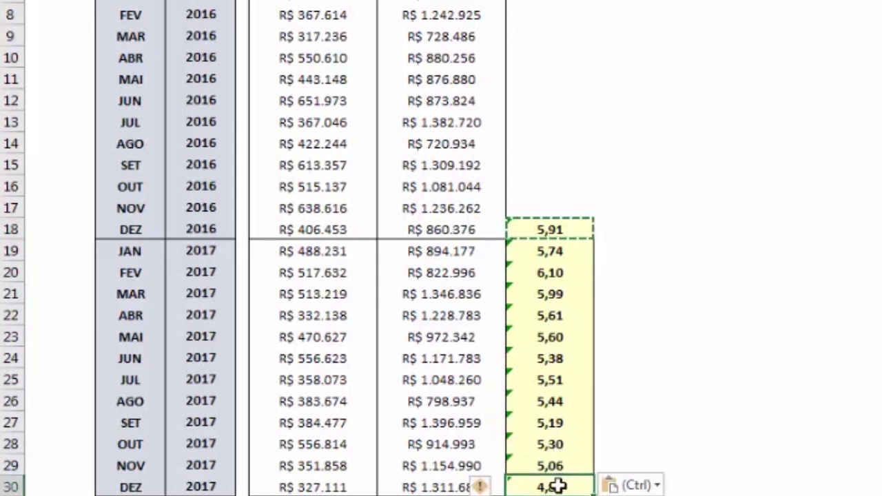
left_click(570, 232)
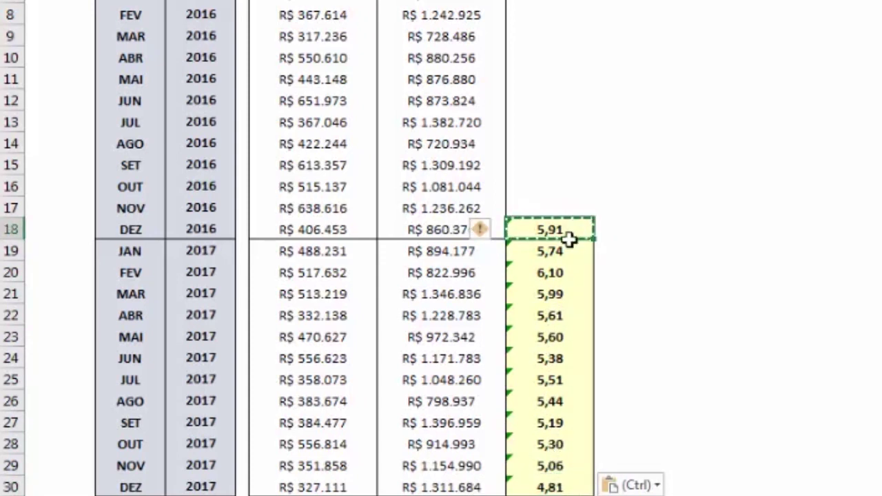
left_click(570, 484)
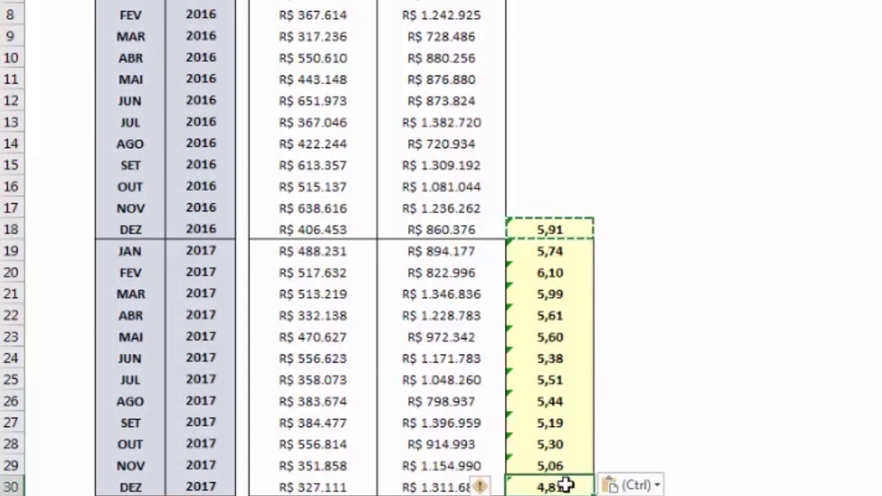